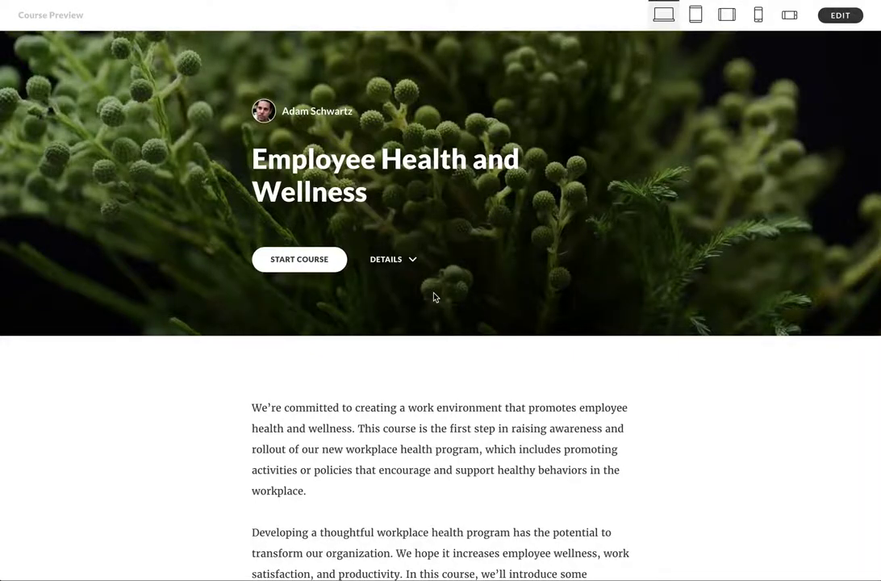
# Step: Start the Employee Health and Wellness course and begin its Wellness Quiz
pyautogui.click(306, 266)
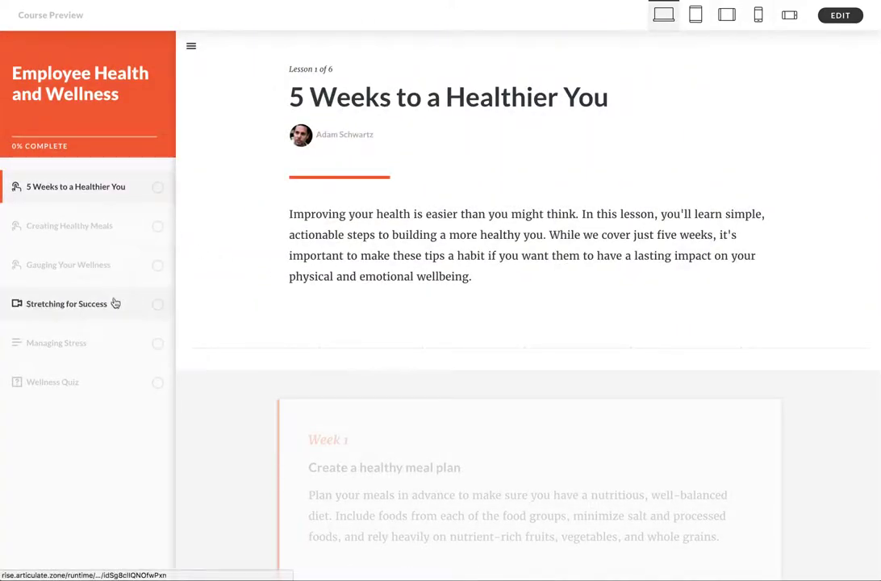
pyautogui.click(75, 388)
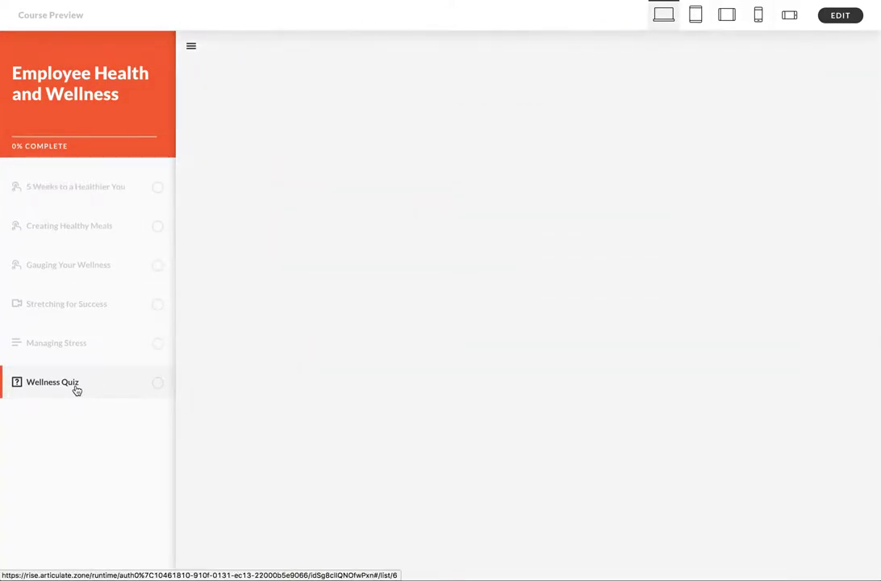
pyautogui.scroll(-1, 395, 374)
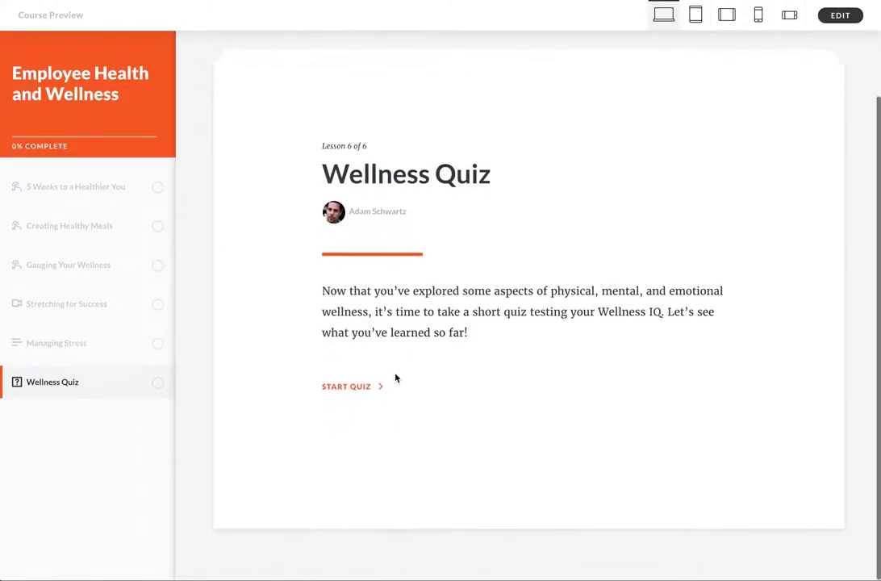
pyautogui.scroll(1, 395, 377)
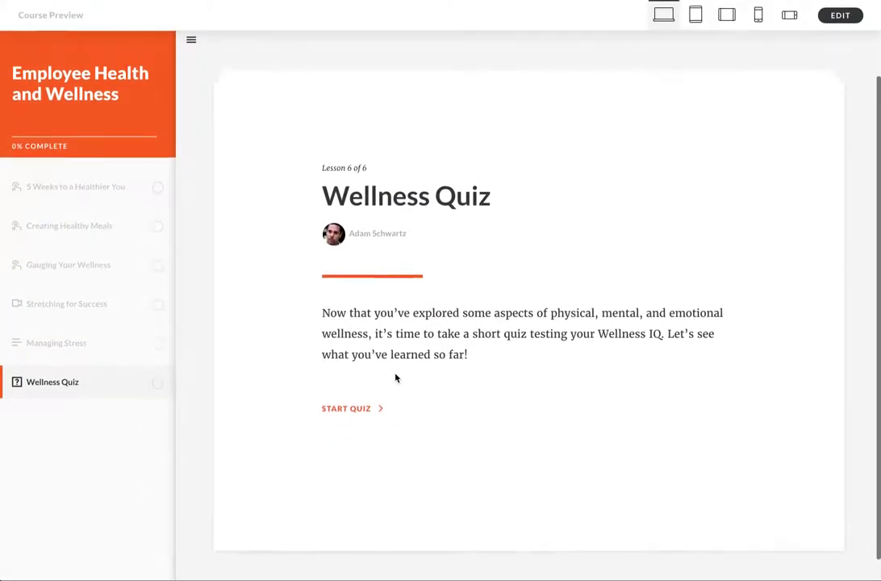
pyautogui.click(354, 414)
# Step: Submit "Myth" for the question about skipping meals and continue to the second question
pyautogui.scroll(-4, 353, 413)
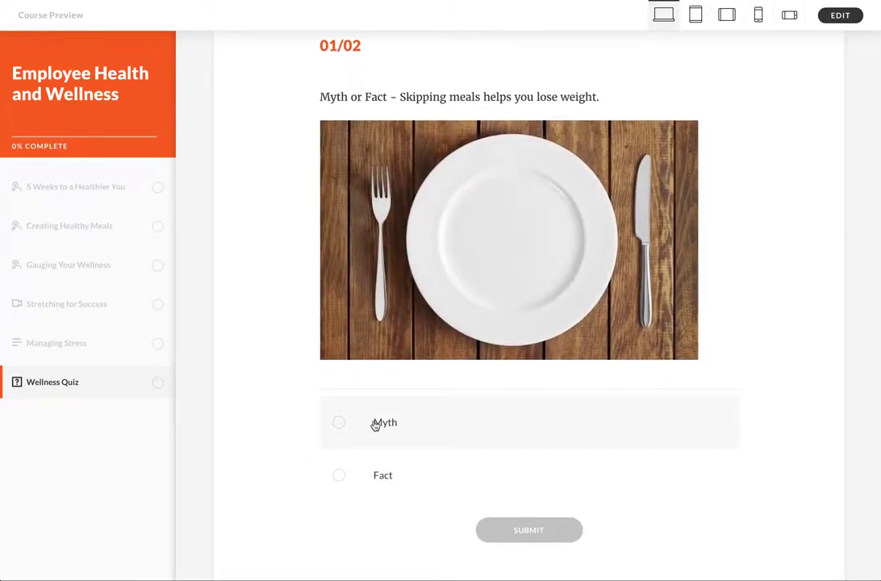
pyautogui.click(375, 424)
pyautogui.click(511, 530)
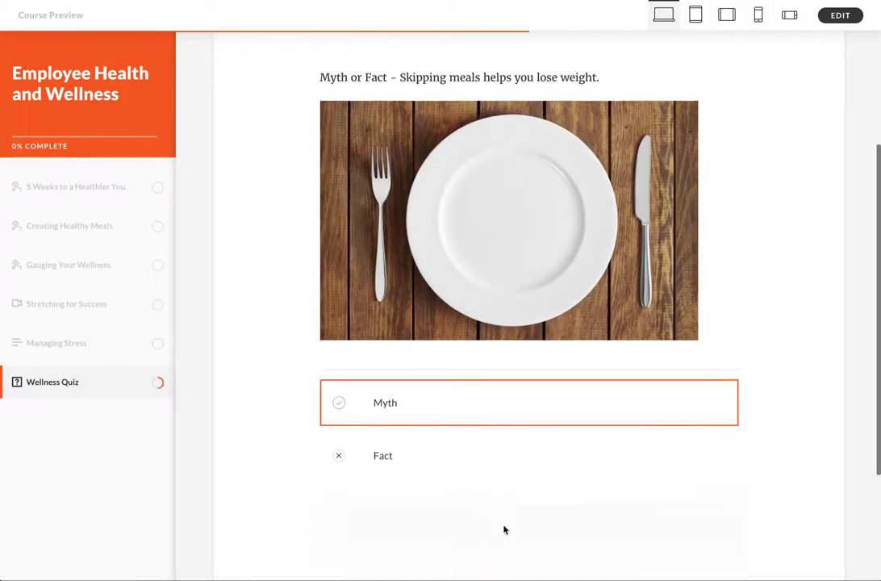
pyautogui.click(514, 518)
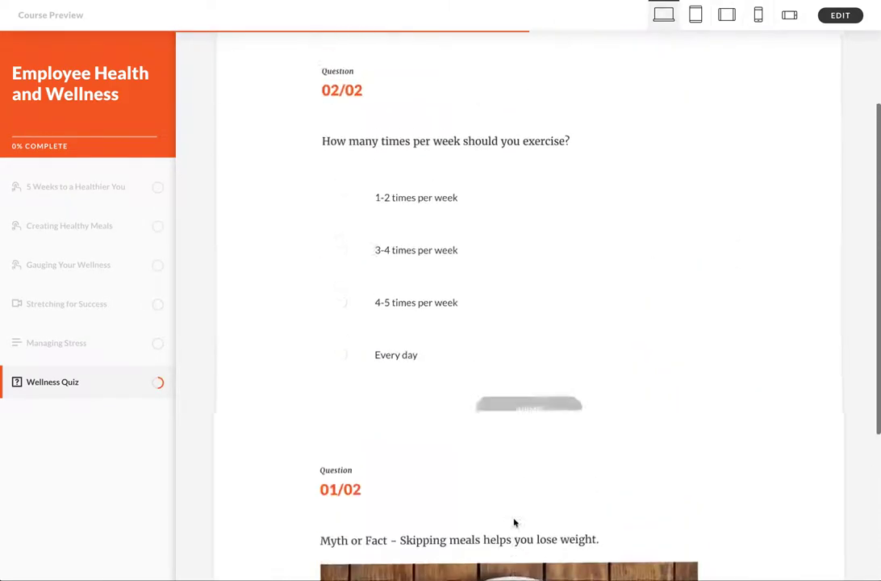
# Step: Submit "4-5 times per week" for the exercise question and view the quiz results
pyautogui.click(413, 380)
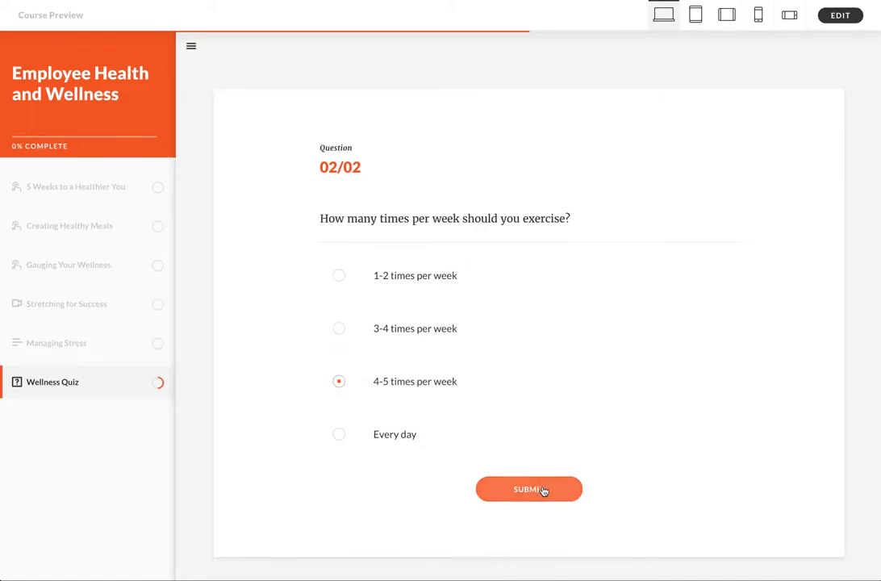
pyautogui.click(543, 491)
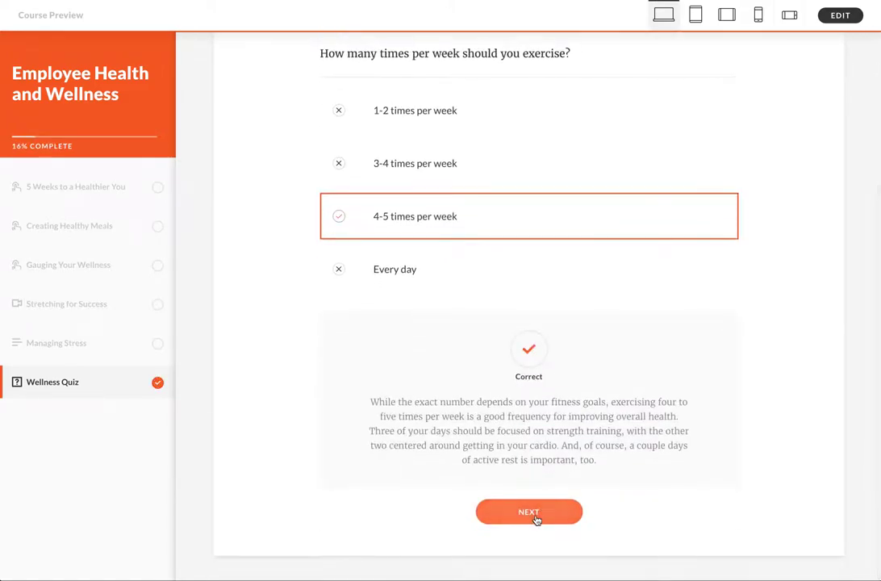
pyautogui.click(529, 512)
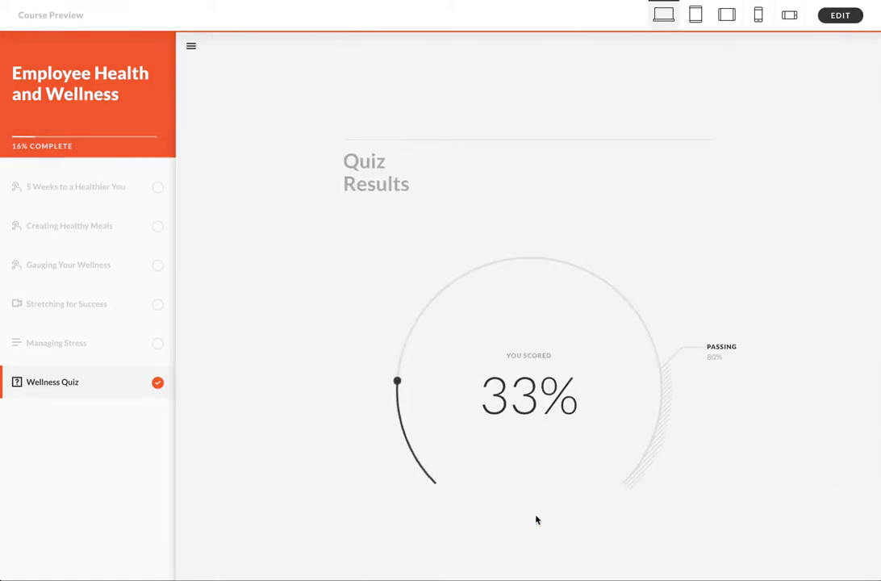
pyautogui.scroll(-2, 537, 519)
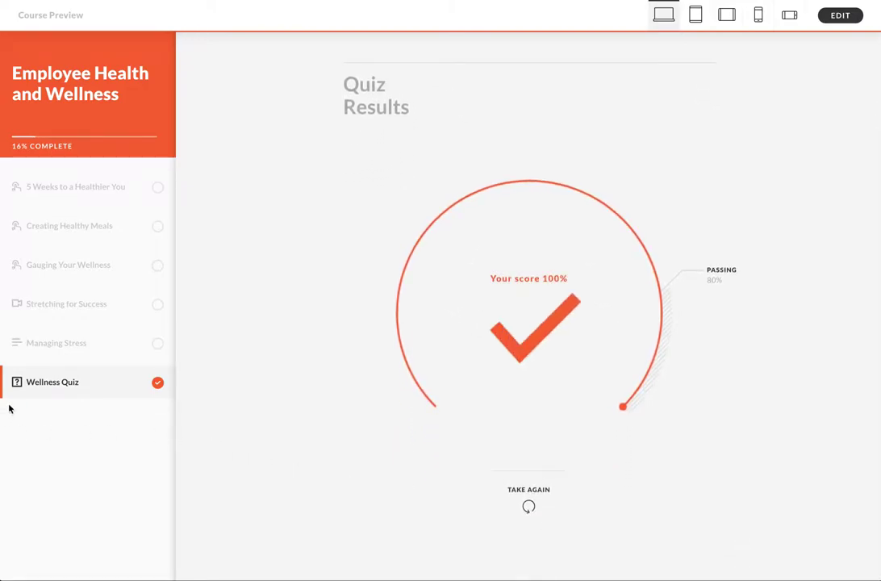
pyautogui.scroll(1, 302, 391)
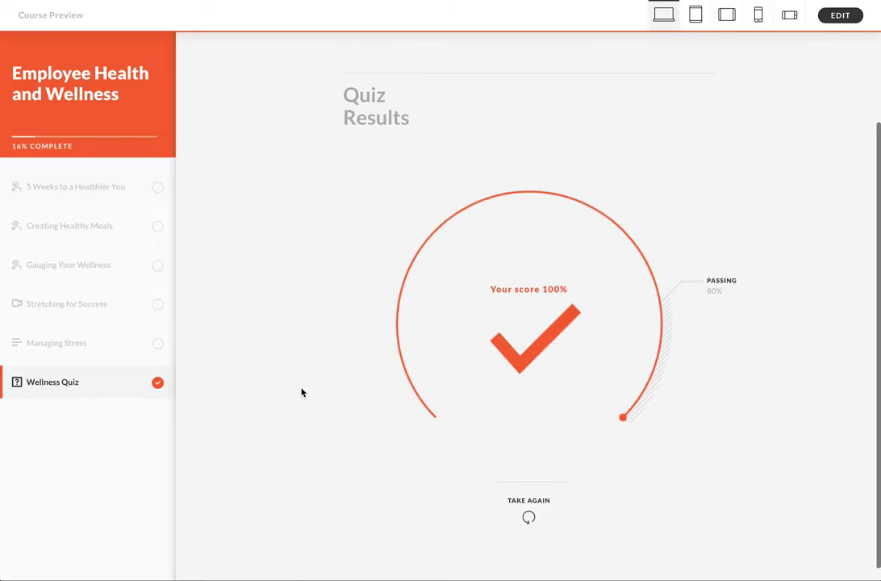
# Step: Look through the Managing Stress lesson from Understanding Stress to the Coping with Stress section
pyautogui.click(82, 348)
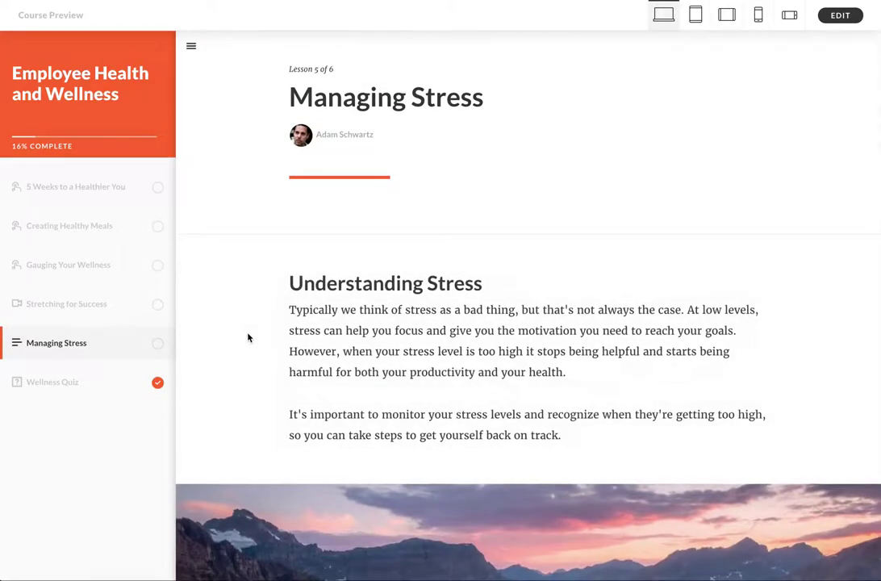
pyautogui.scroll(-3, 248, 338)
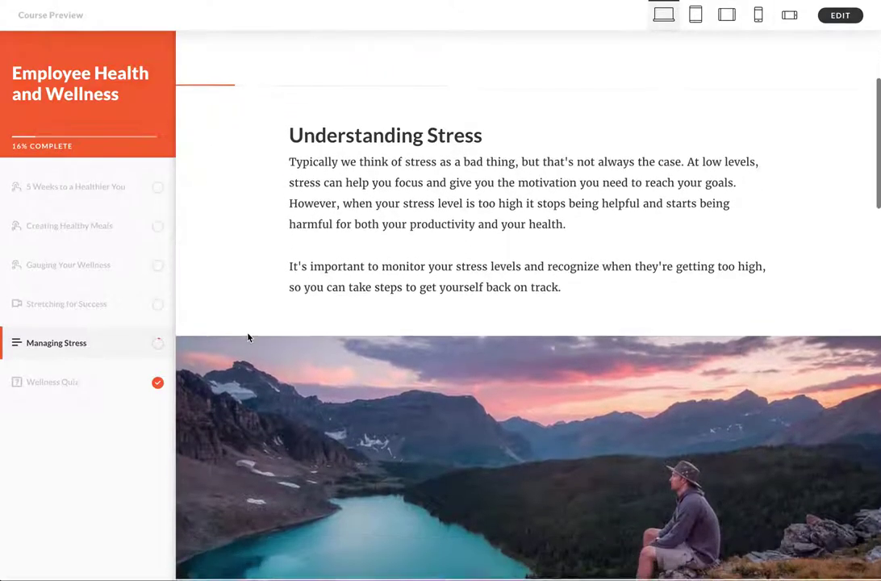
pyautogui.scroll(-3, 248, 338)
pyautogui.scroll(-5, 248, 337)
pyautogui.scroll(-3, 248, 338)
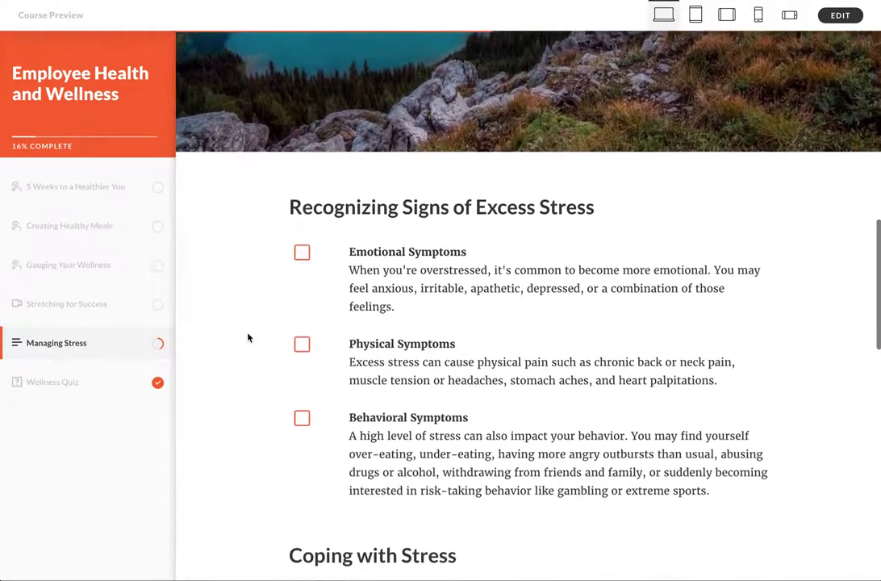
pyautogui.scroll(-1, 248, 338)
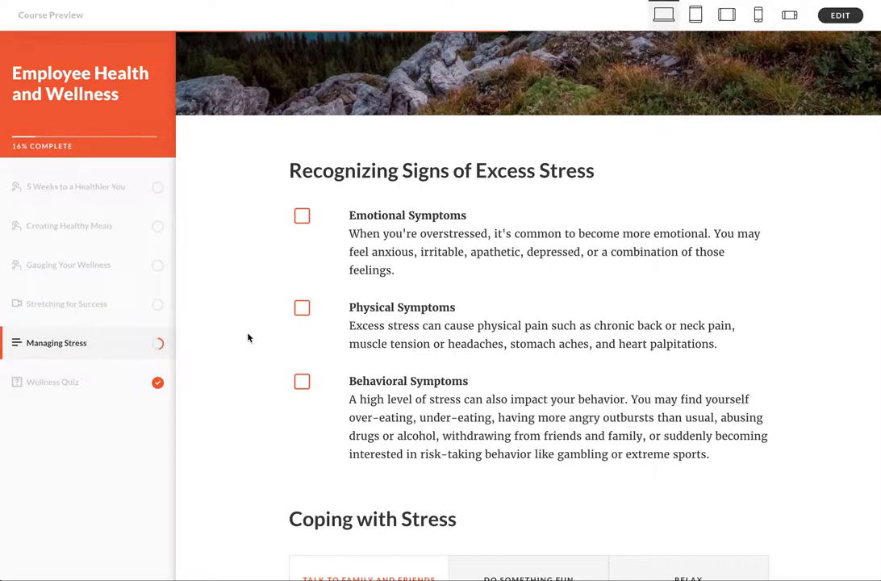
pyautogui.scroll(-5, 248, 338)
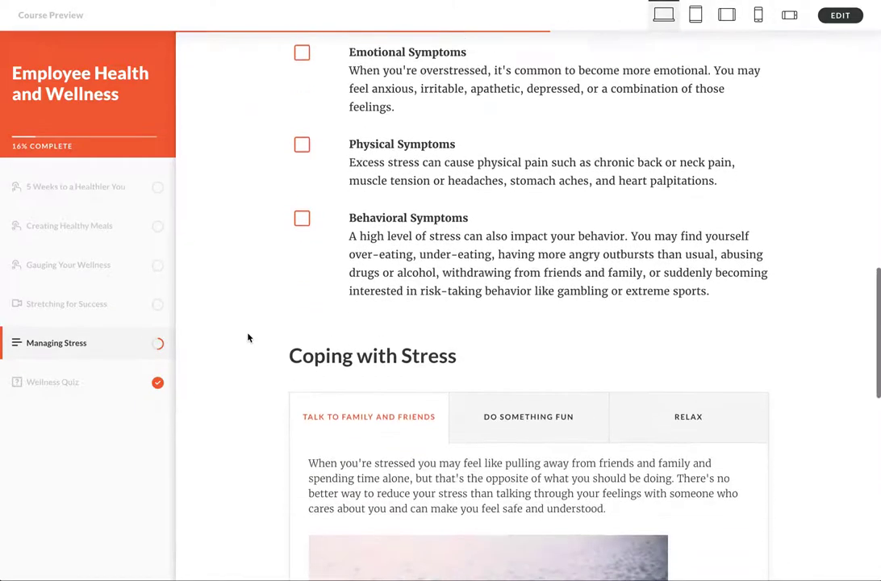
# Step: Leave the course preview and open the content of the Managing Stress lesson for editing
pyautogui.click(840, 16)
pyautogui.scroll(-5, 526, 370)
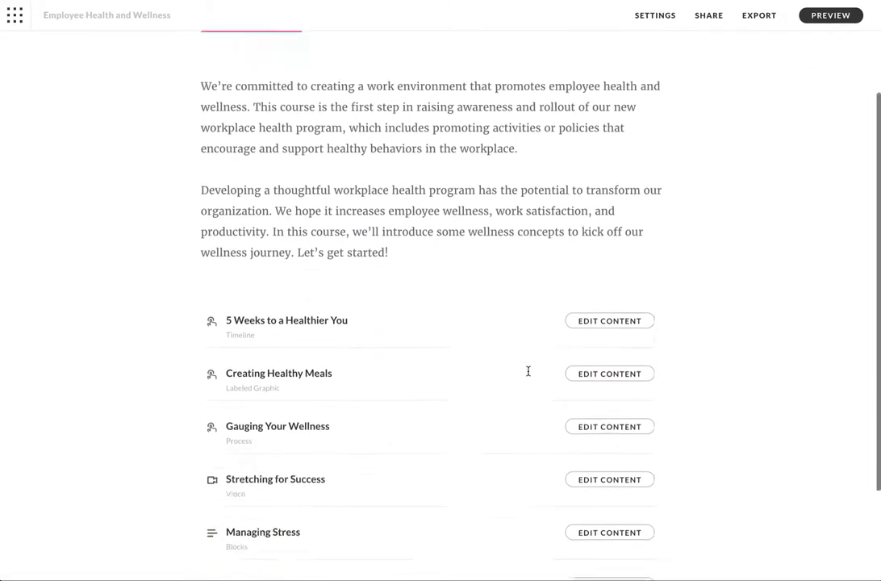
pyautogui.click(608, 405)
# Step: Insert an interactive Knowledge check block between the stress symptoms list and the Coping with Stress heading
pyautogui.scroll(-5, 457, 356)
pyautogui.scroll(-6, 456, 356)
pyautogui.scroll(-2, 457, 356)
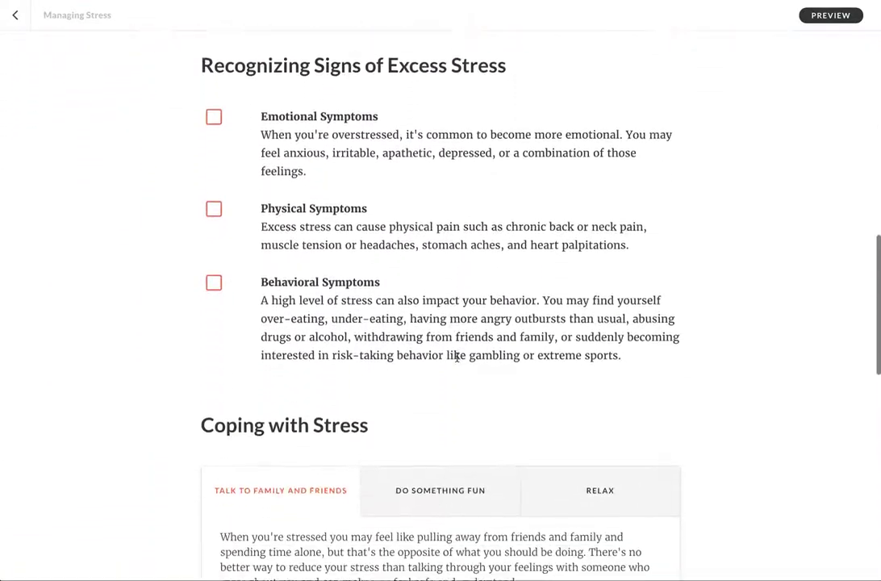
pyautogui.click(441, 369)
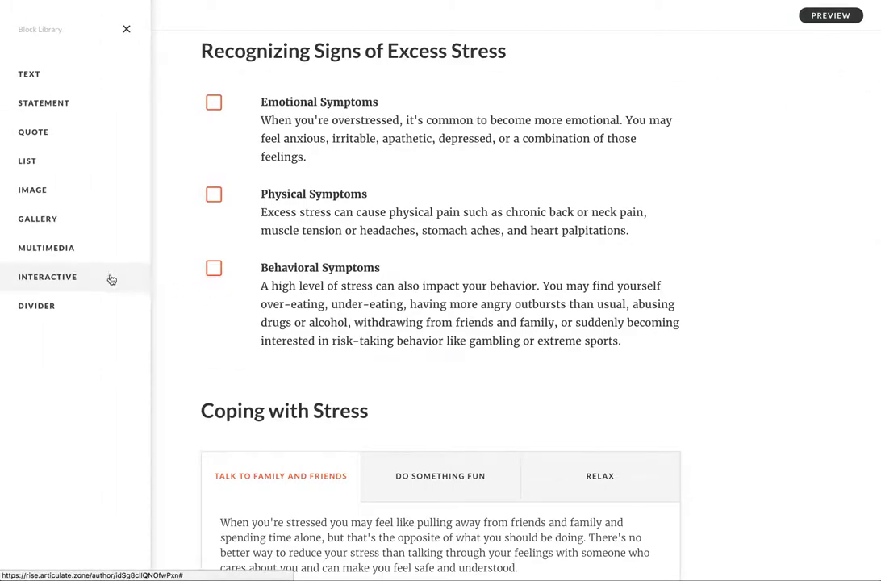
pyautogui.click(112, 279)
pyautogui.scroll(-5, 245, 394)
pyautogui.scroll(-4, 246, 395)
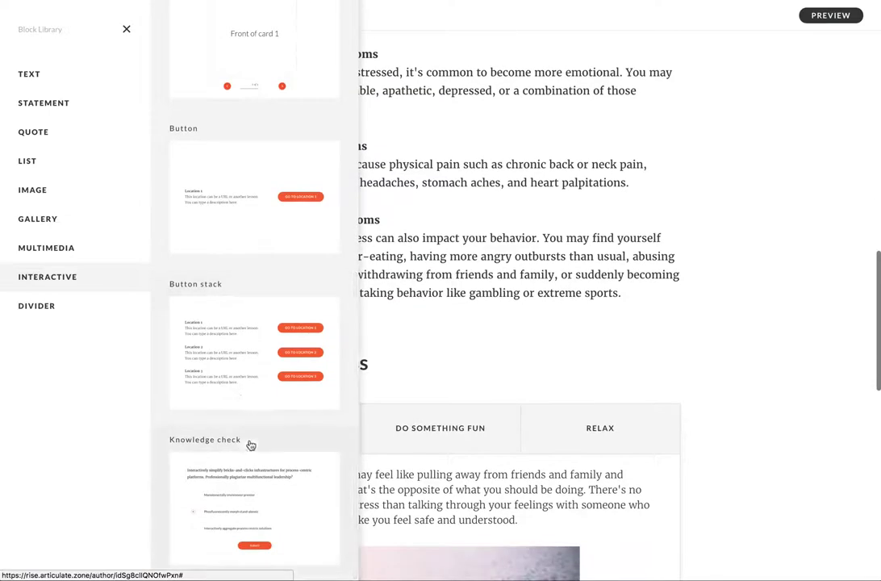
pyautogui.click(255, 477)
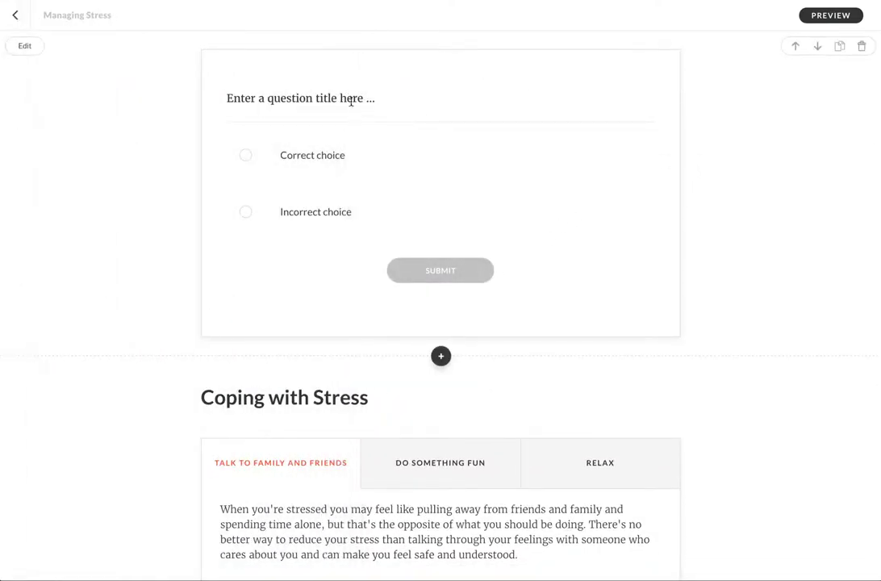
# Step: Set the knowledge check's question to "Globally implement bleeding-edge infomediaries with technically sound solutions. Energistically embrace inexpensive networks without performance?"
pyautogui.tripleClick(391, 101)
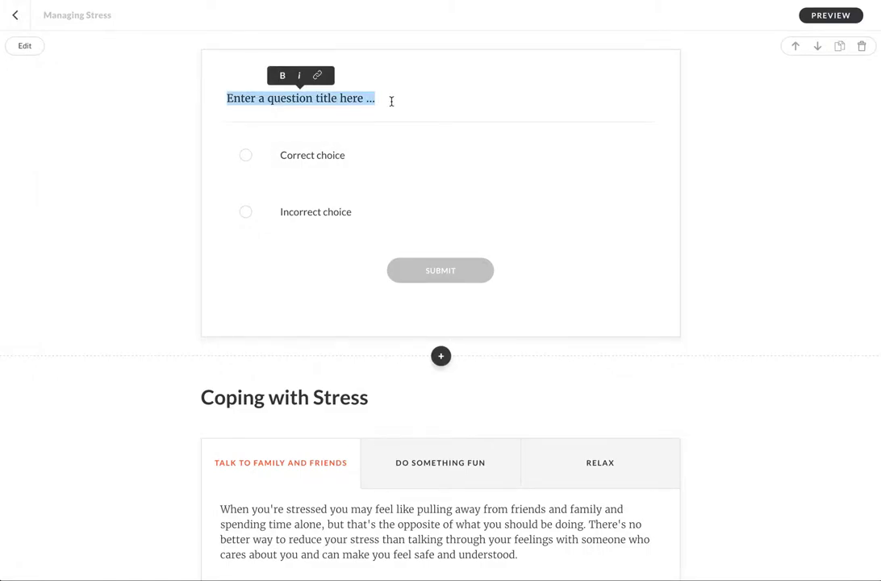
pyautogui.write('Globally implement bleeding-edge infomediaries with technically sound solutions. Energistically embrace inexpensive networks without performance.')
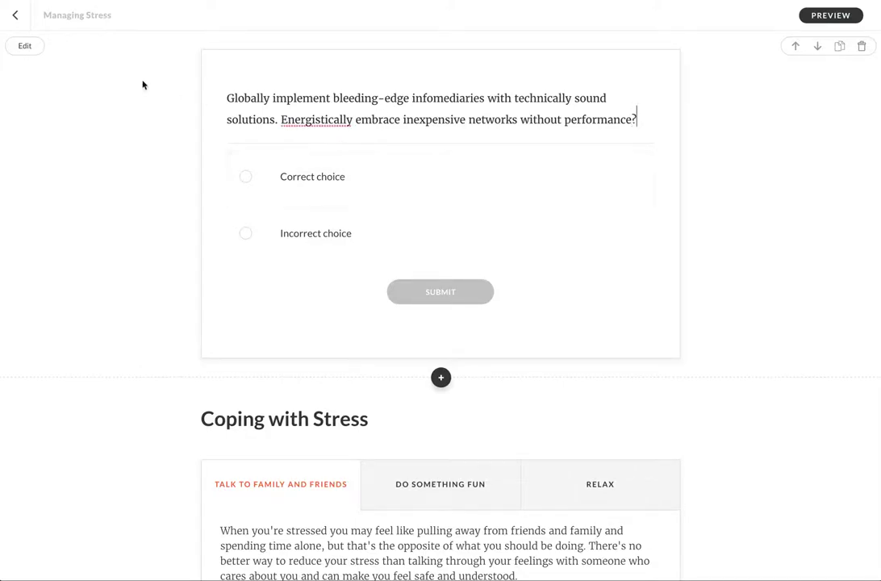
pyautogui.click(346, 170)
# Step: Add the answer choice "Globally implement bleeding-edge infomediaries with technically sound solutions." and move it above "Incorrect choice"
pyautogui.click(26, 46)
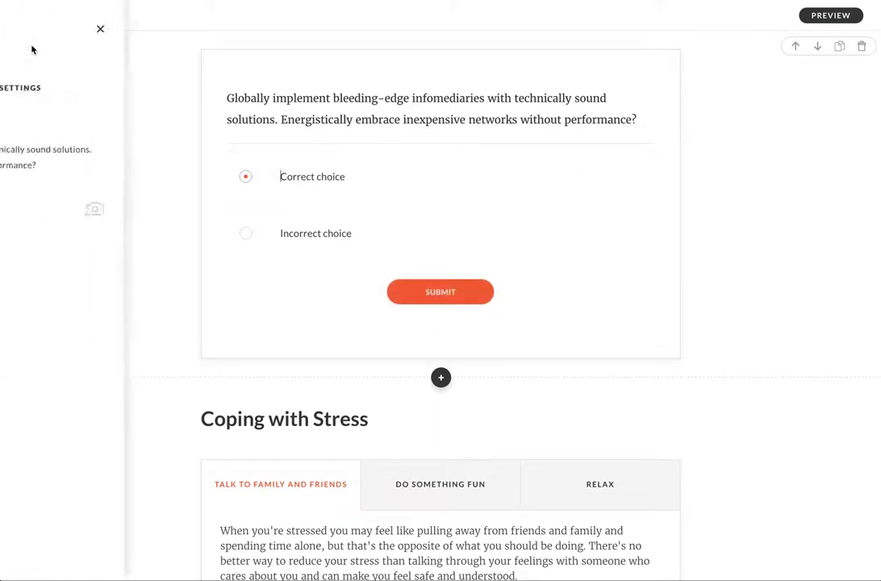
pyautogui.click(201, 356)
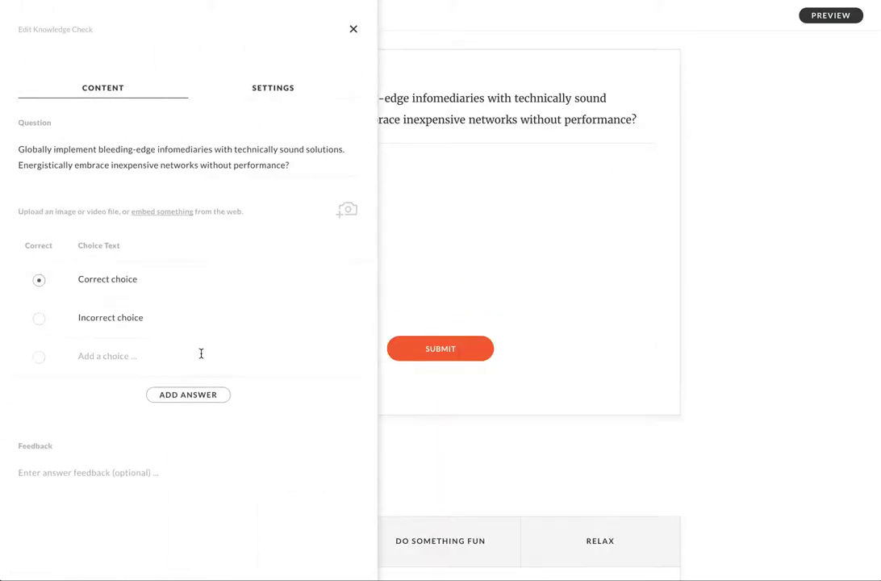
pyautogui.write('Globally implement bleeding-edge infomediaries with technically sound solutions. Energistically embrace inexpensive networks without performance.')
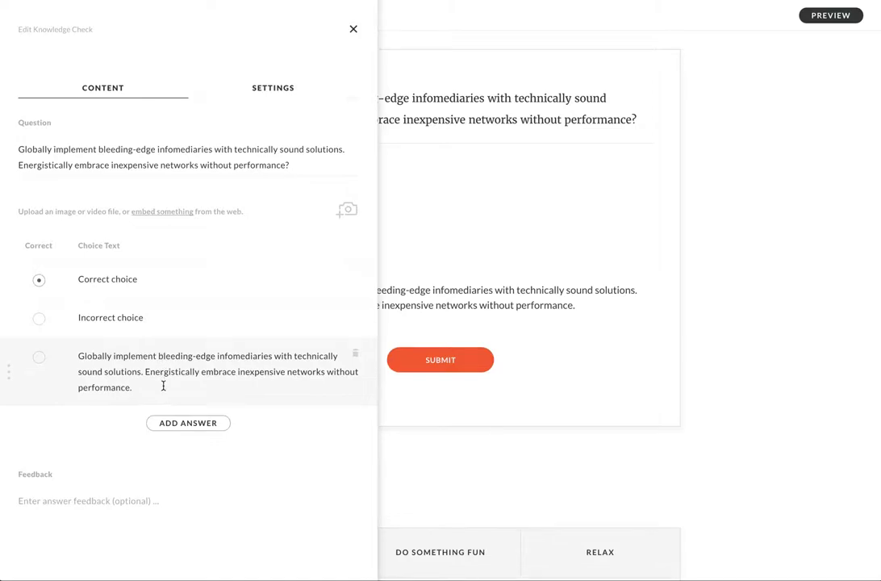
pyautogui.moveTo(162, 386); pyautogui.dragTo(144, 370)
pyautogui.press('BackSpace')
pyautogui.moveTo(11, 364); pyautogui.dragTo(17, 316)
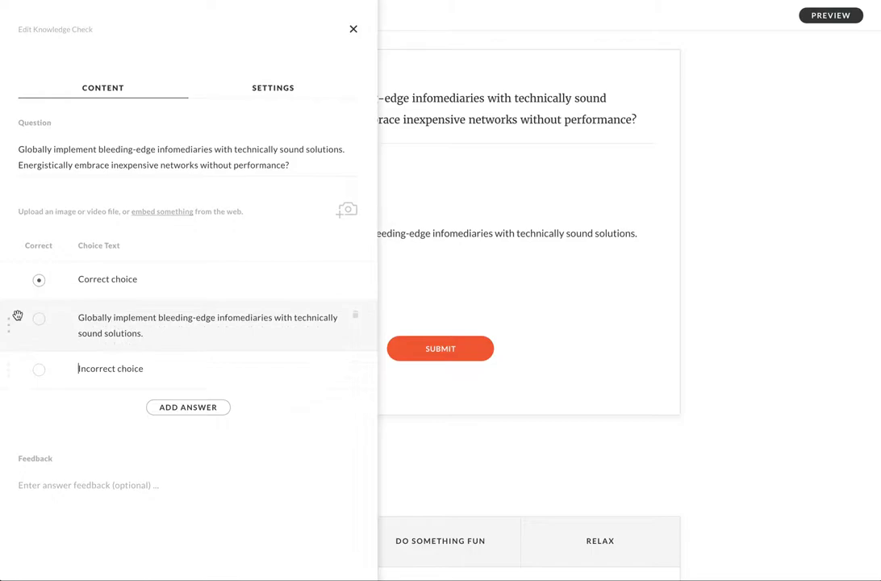
# Step: Set the answer feedback to "Globally implement bleeding-edge infomediaries with technically sound solutions. Energistically embrace inexpensive networks without performance." and close the block's editor
pyautogui.click(84, 485)
pyautogui.write('Globally implement bleeding-edge infomediaries with technically sound solutions. Energistically embrace inexpensive networks without performance.')
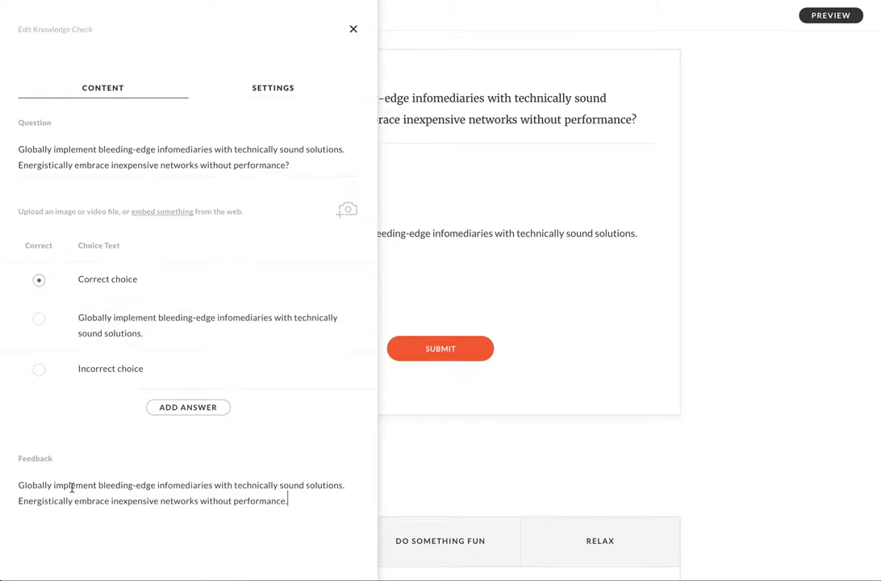
pyautogui.click(428, 459)
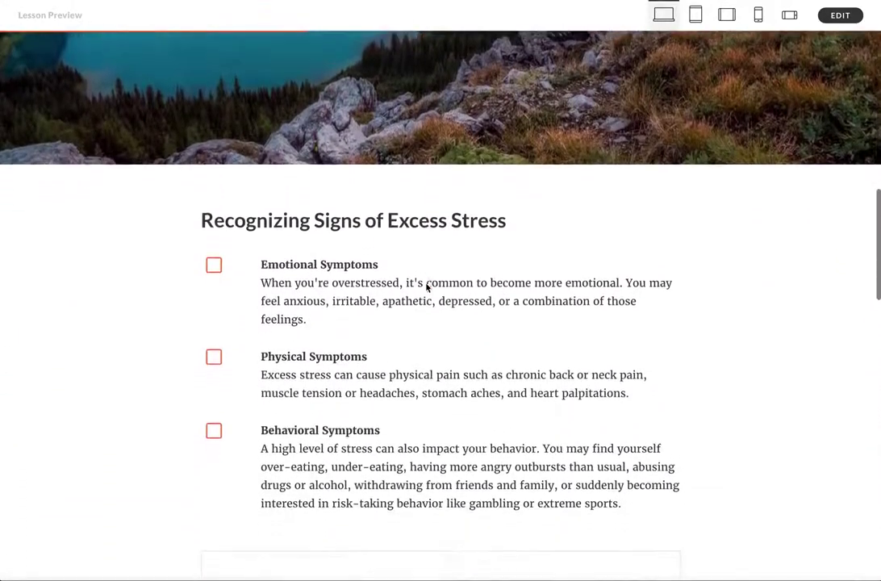
# Step: Test the knowledge check in the lesson preview by submitting the second choice, and restart the question
pyautogui.scroll(-4, 279, 326)
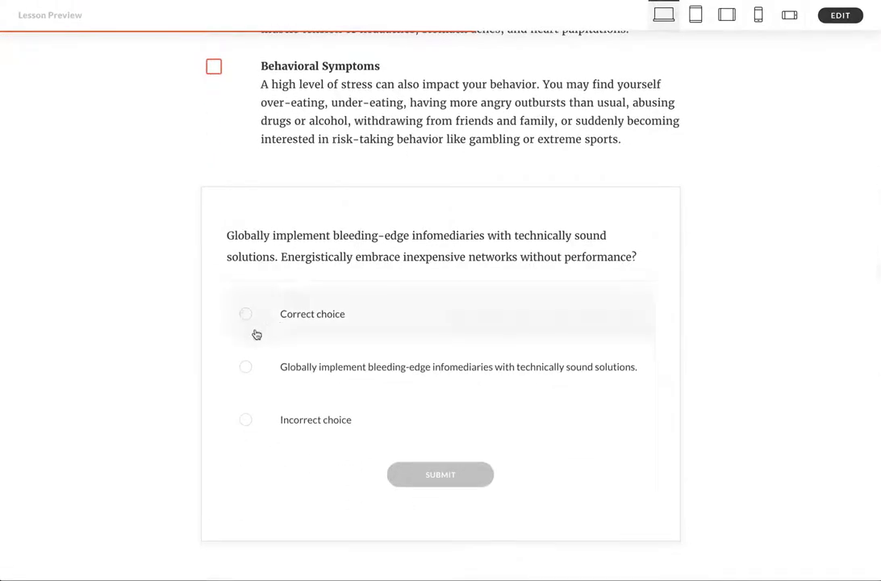
pyautogui.click(346, 370)
pyautogui.click(448, 476)
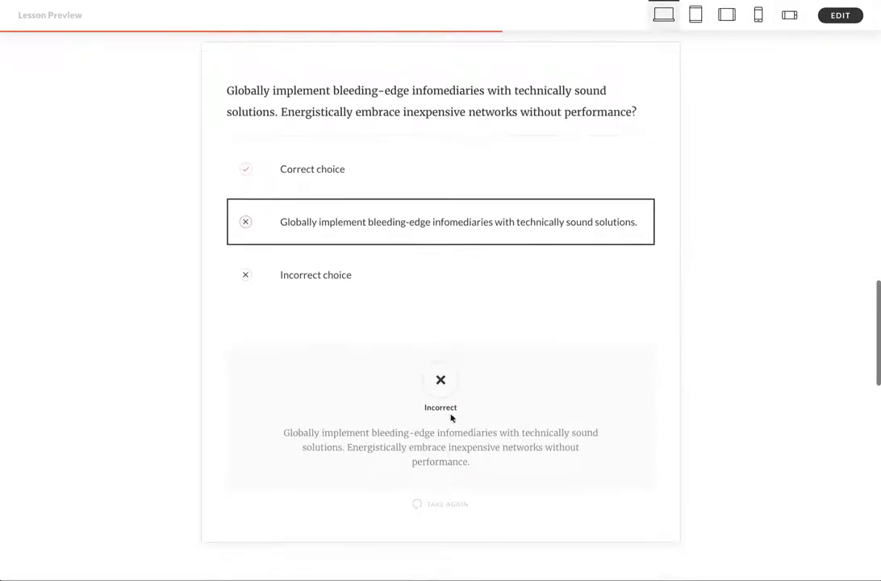
pyautogui.click(447, 505)
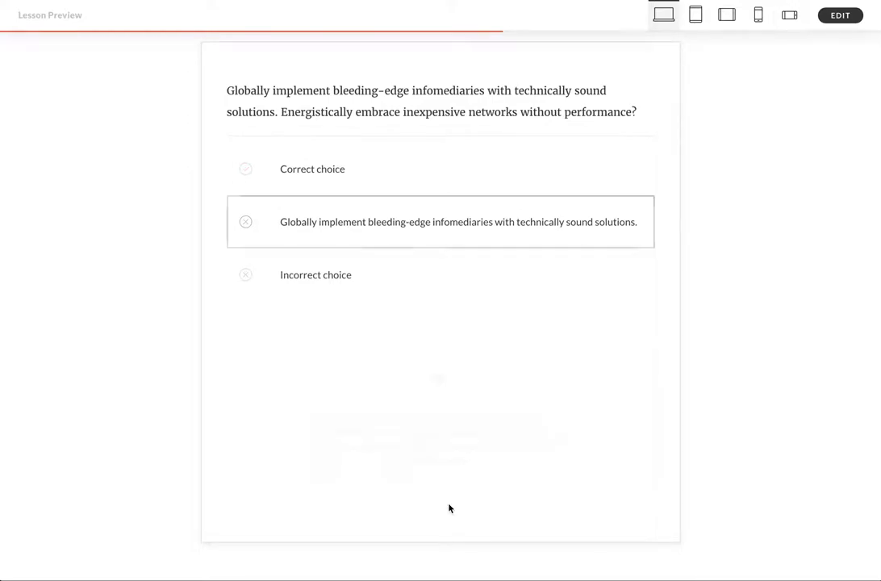
# Step: Submit "Correct choice" in the previewed knowledge check and review its feedback
pyautogui.click(307, 173)
pyautogui.click(440, 330)
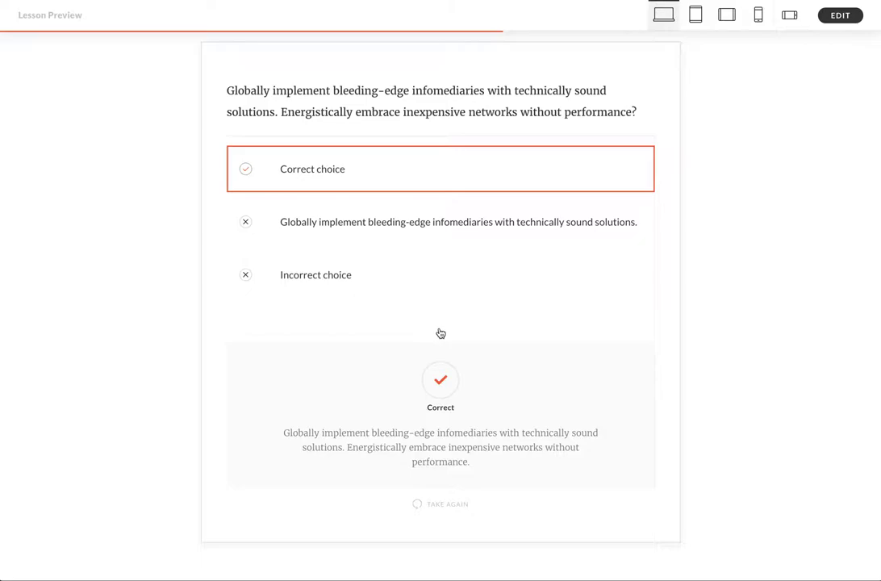
pyautogui.scroll(1, 440, 333)
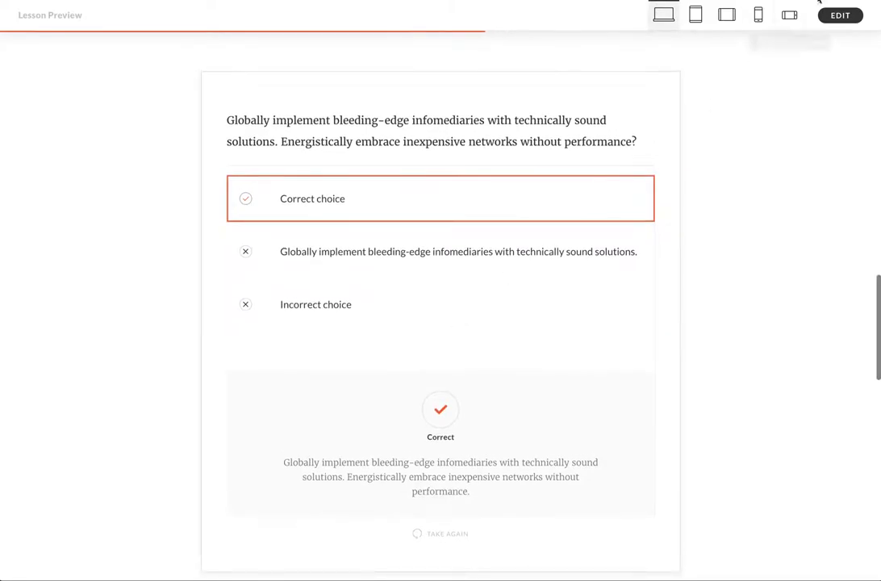
# Step: Return to editing the Managing Stress lesson, upload the fjord photo to the knowledge check question, and close the block's editor
pyautogui.click(839, 17)
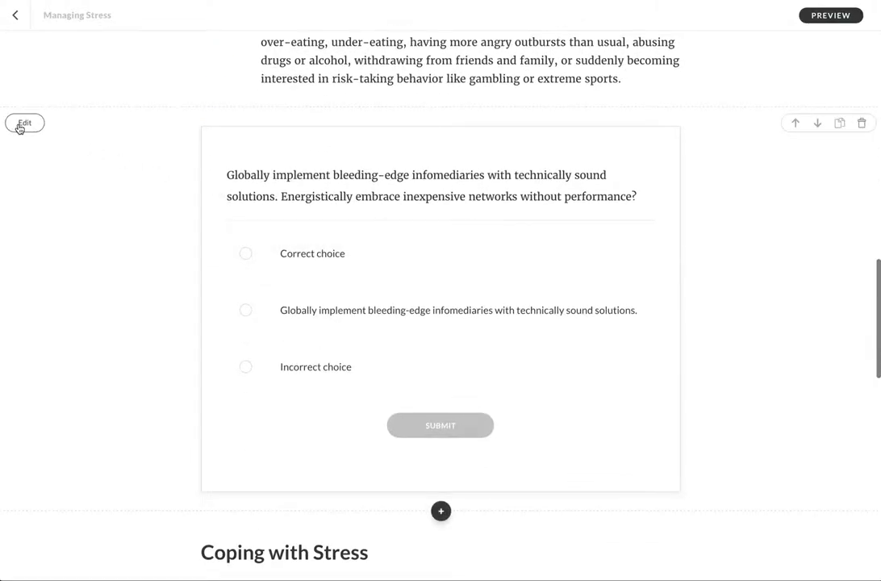
pyautogui.click(22, 125)
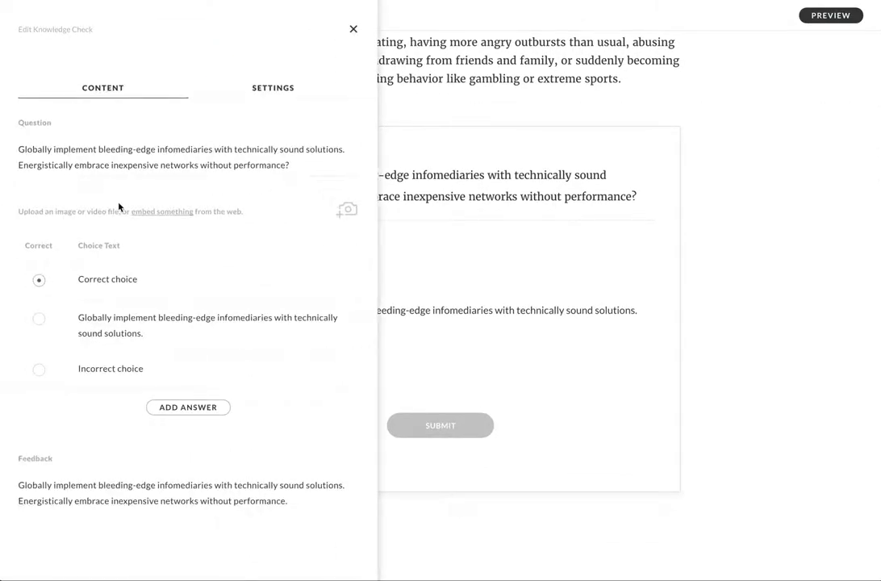
pyautogui.click(348, 212)
pyautogui.click(417, 45)
pyautogui.click(635, 225)
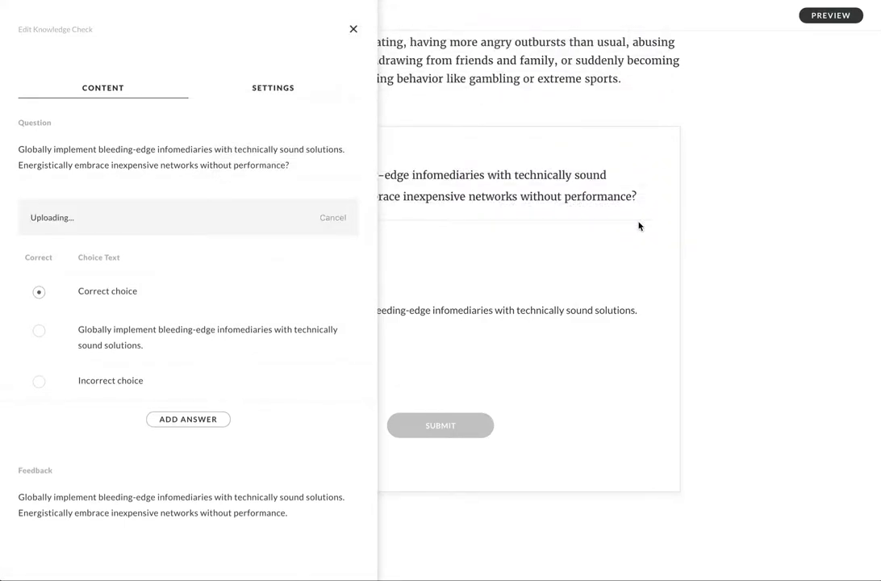
pyautogui.click(740, 236)
pyautogui.scroll(-1, 742, 237)
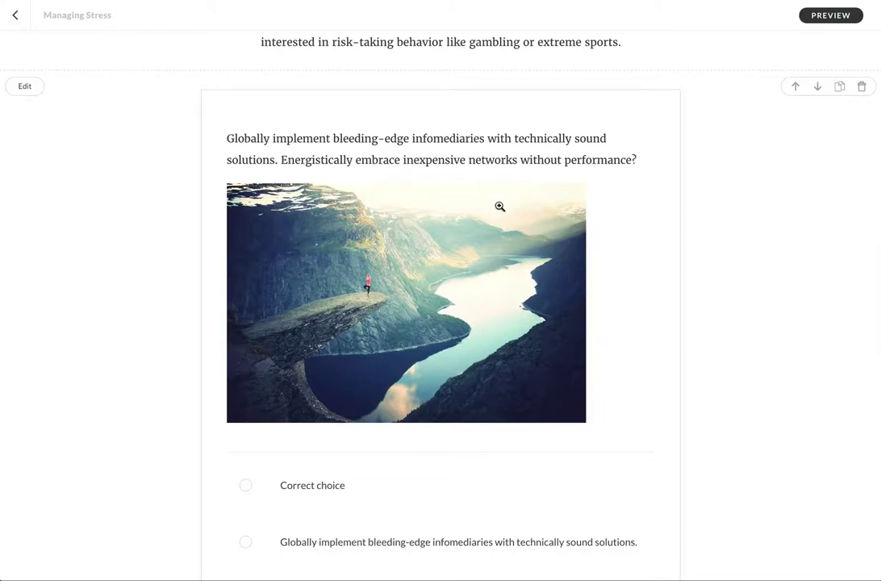
# Step: Move the knowledge check block down the Managing Stress lesson until it sits below the quote block
pyautogui.scroll(-1, 721, 180)
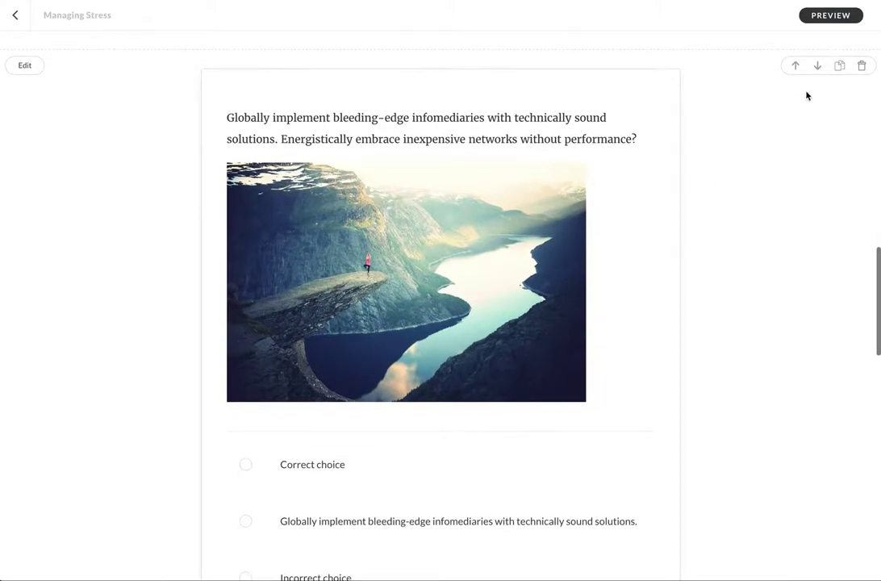
pyautogui.click(817, 69)
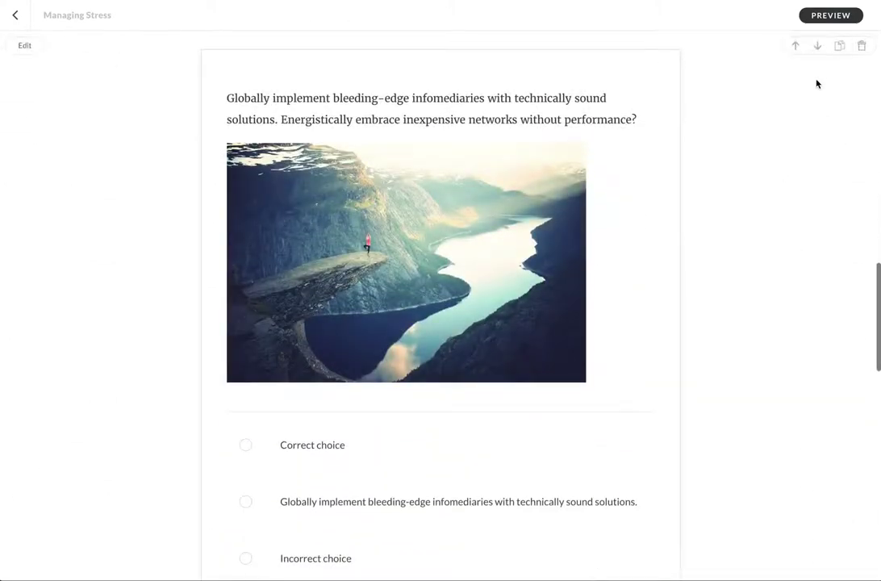
pyautogui.click(816, 48)
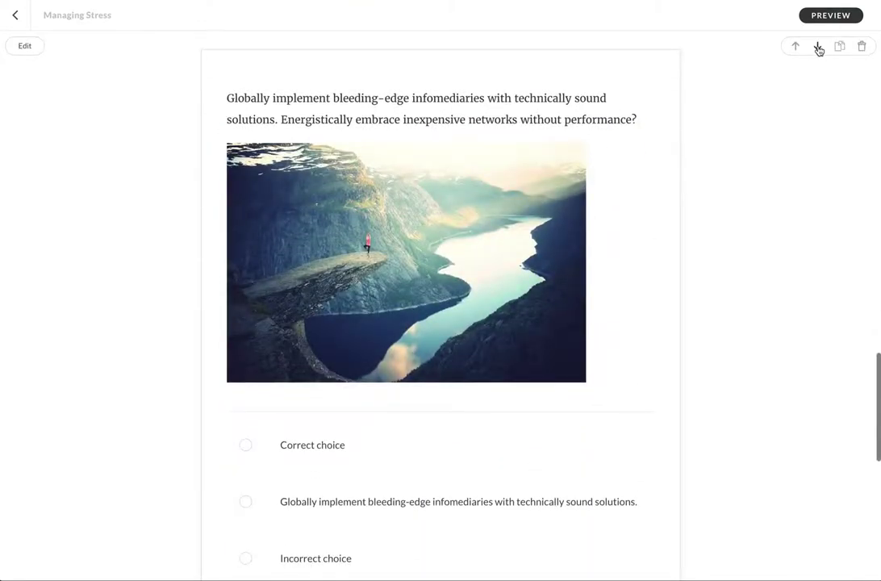
pyautogui.click(817, 48)
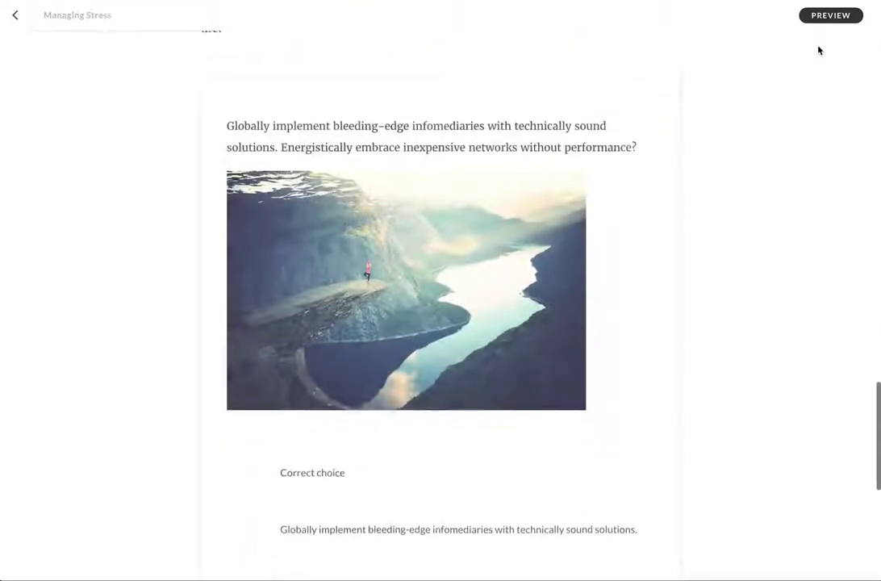
pyautogui.click(817, 49)
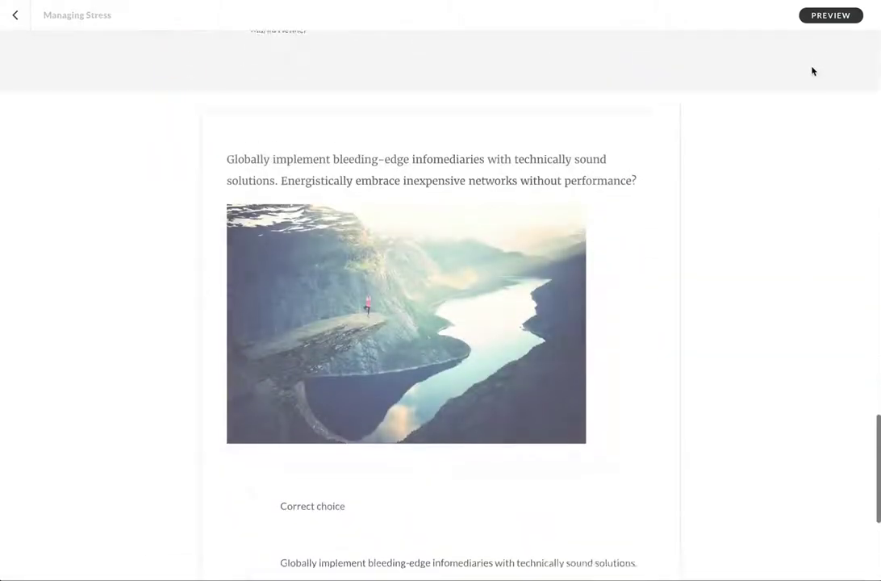
pyautogui.scroll(-3, 374, 248)
pyautogui.scroll(4, 374, 249)
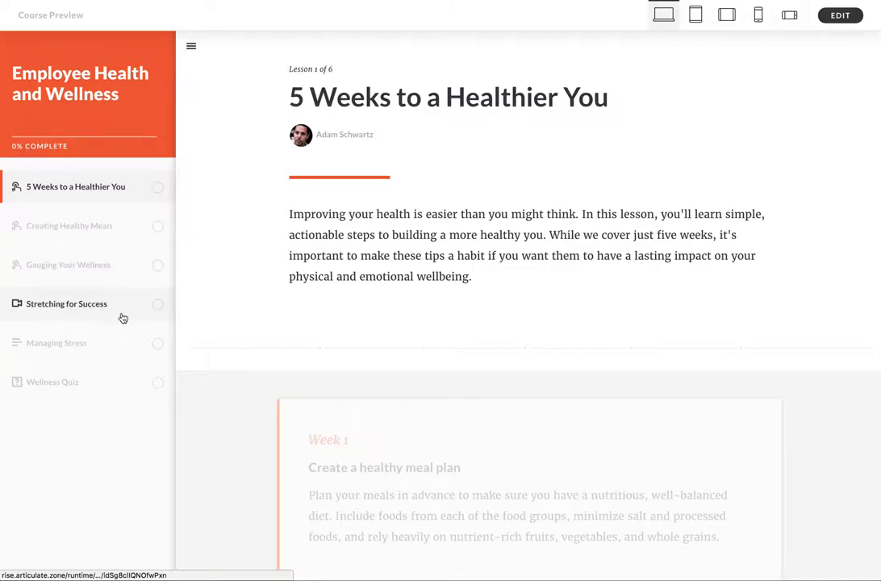
# Step: Open the Managing Stress lesson in the course preview and review it through to the knowledge check after the quote
pyautogui.click(92, 343)
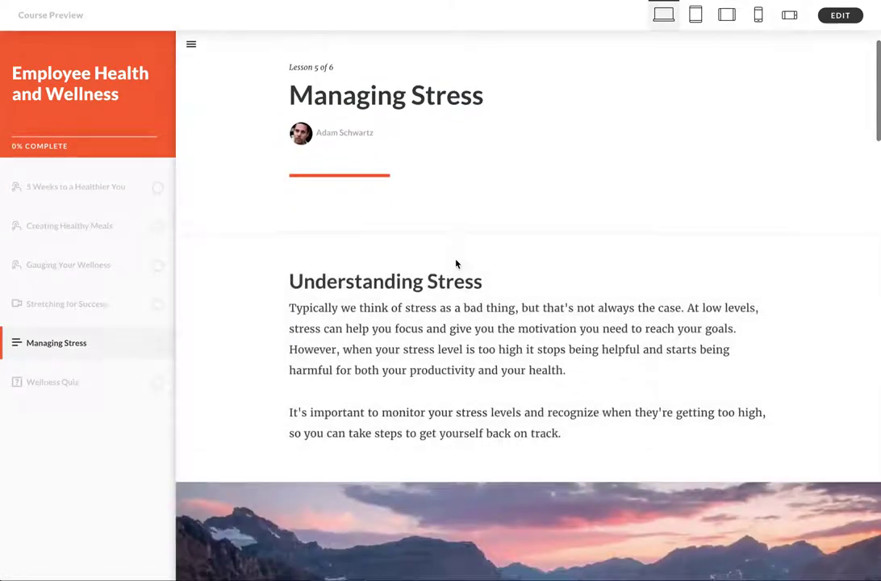
pyautogui.scroll(-3, 455, 263)
pyautogui.scroll(-9, 456, 264)
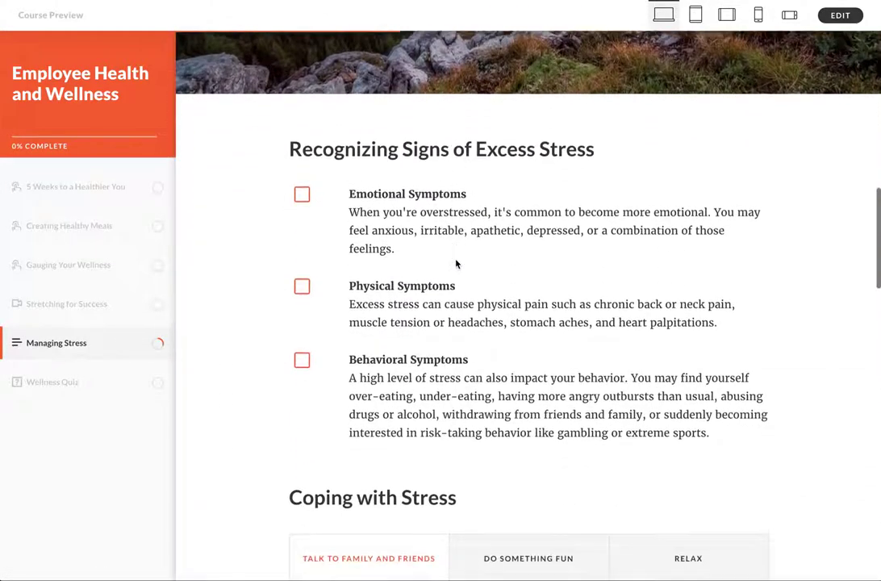
pyautogui.scroll(-12, 456, 263)
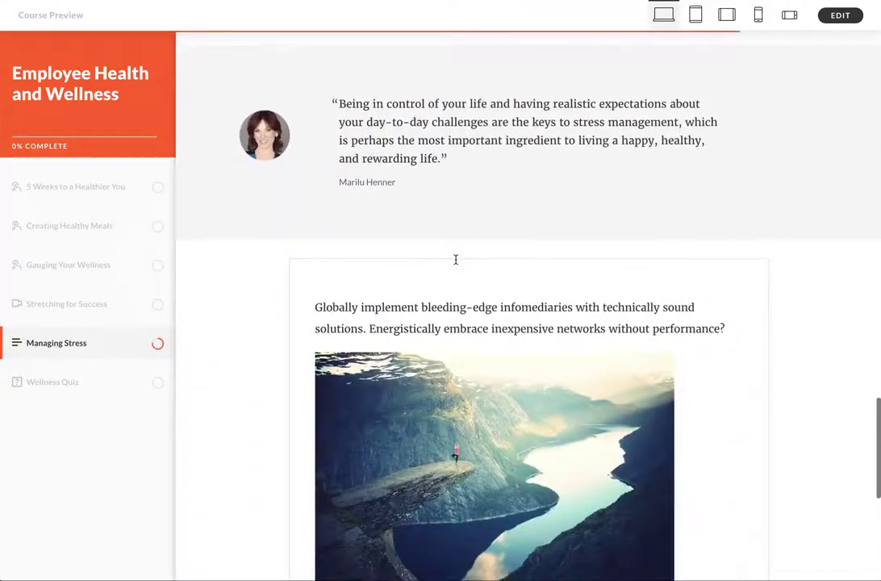
pyautogui.scroll(-3, 456, 258)
pyautogui.scroll(5, 456, 258)
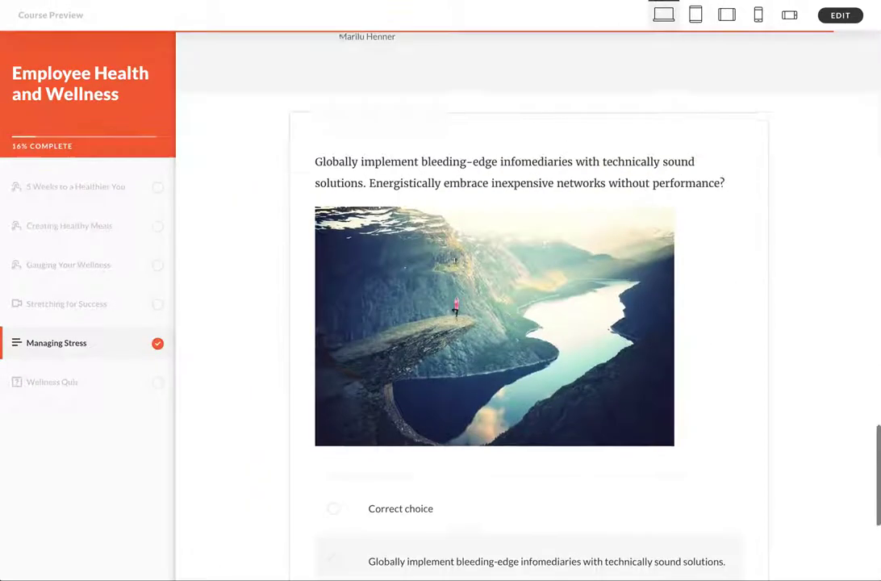
pyautogui.scroll(-1, 456, 259)
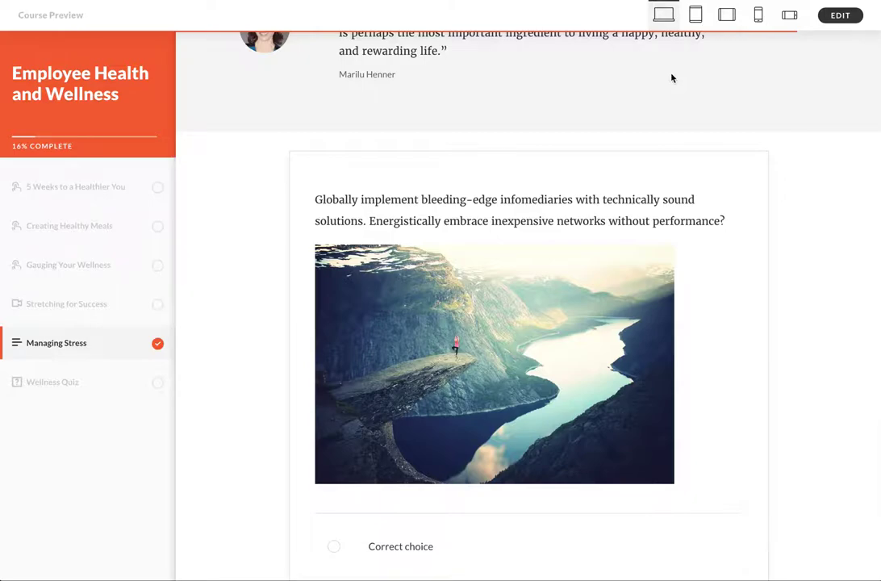
# Step: Check how the knowledge check displays in the tablet portrait and tablet landscape previews
pyautogui.click(695, 16)
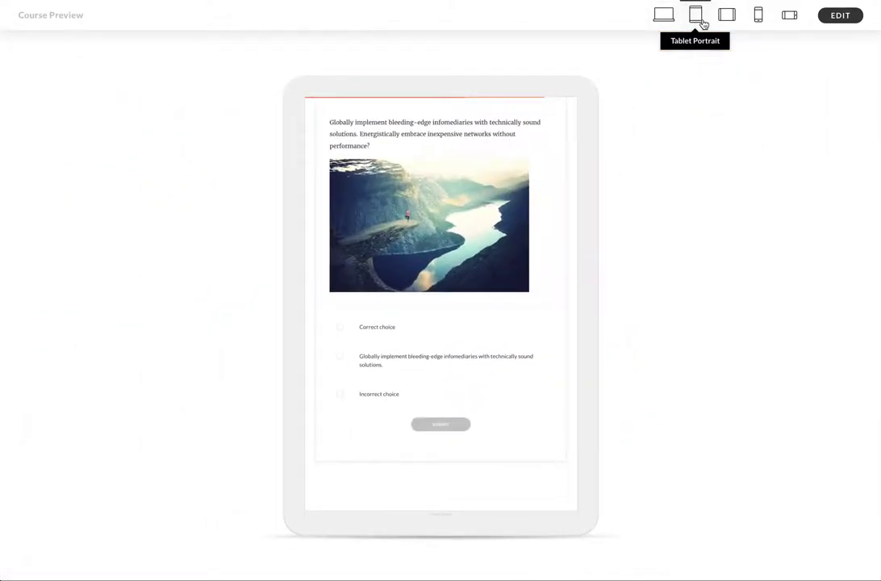
pyautogui.click(724, 20)
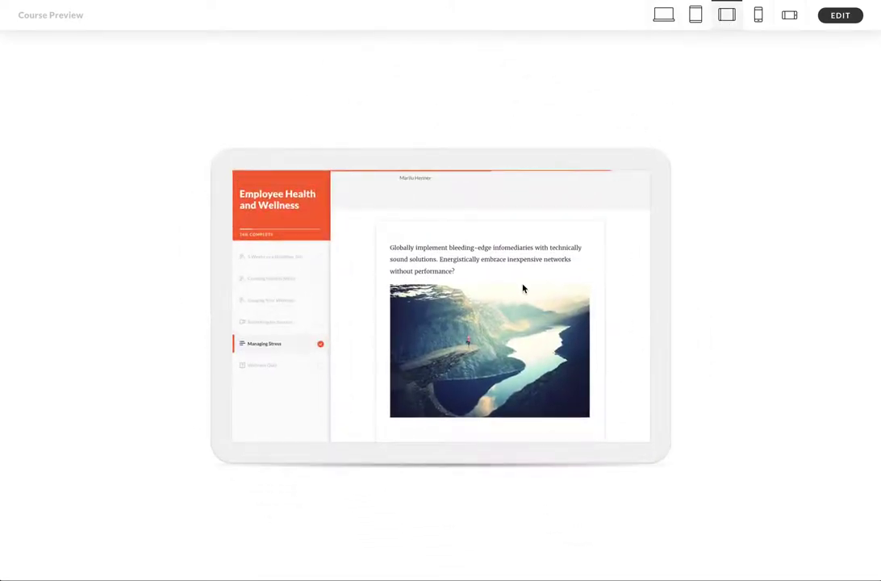
pyautogui.scroll(-3, 522, 288)
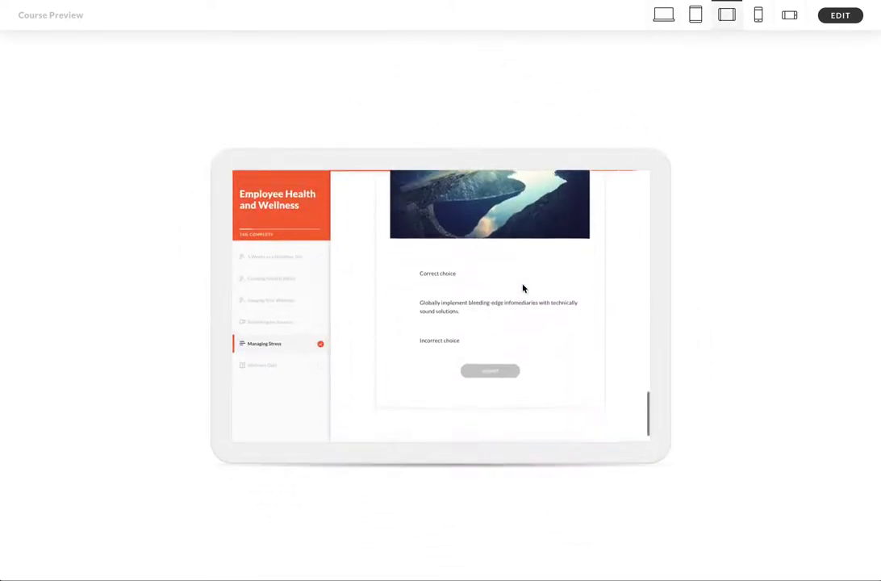
# Step: Switch the course preview to phone portrait and submit "Correct choice" in the knowledge check
pyautogui.click(758, 23)
pyautogui.scroll(3, 464, 291)
pyautogui.scroll(-3, 463, 290)
pyautogui.scroll(-3, 423, 312)
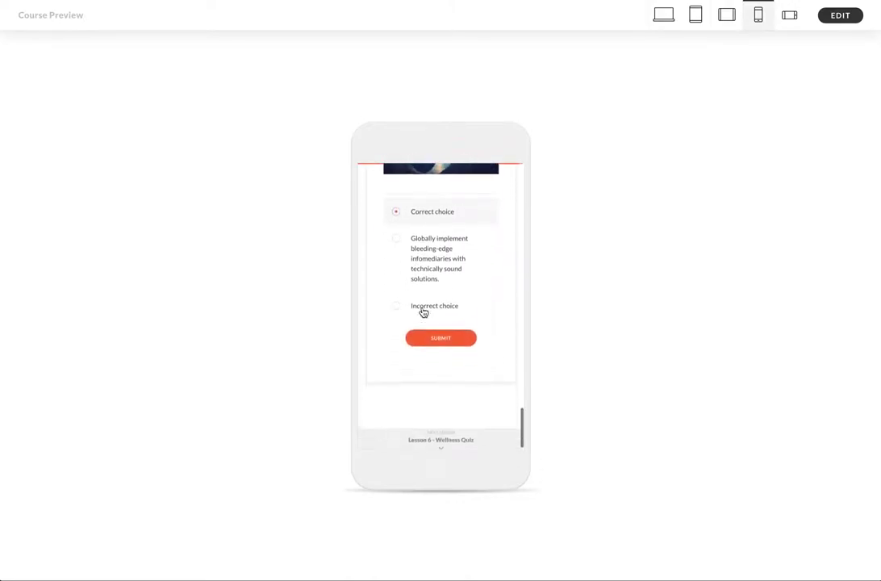
pyautogui.click(436, 337)
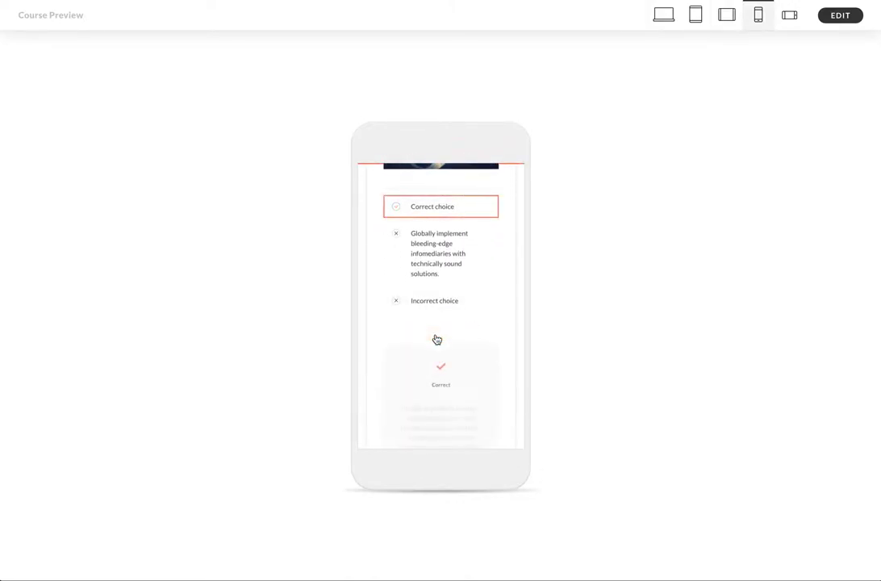